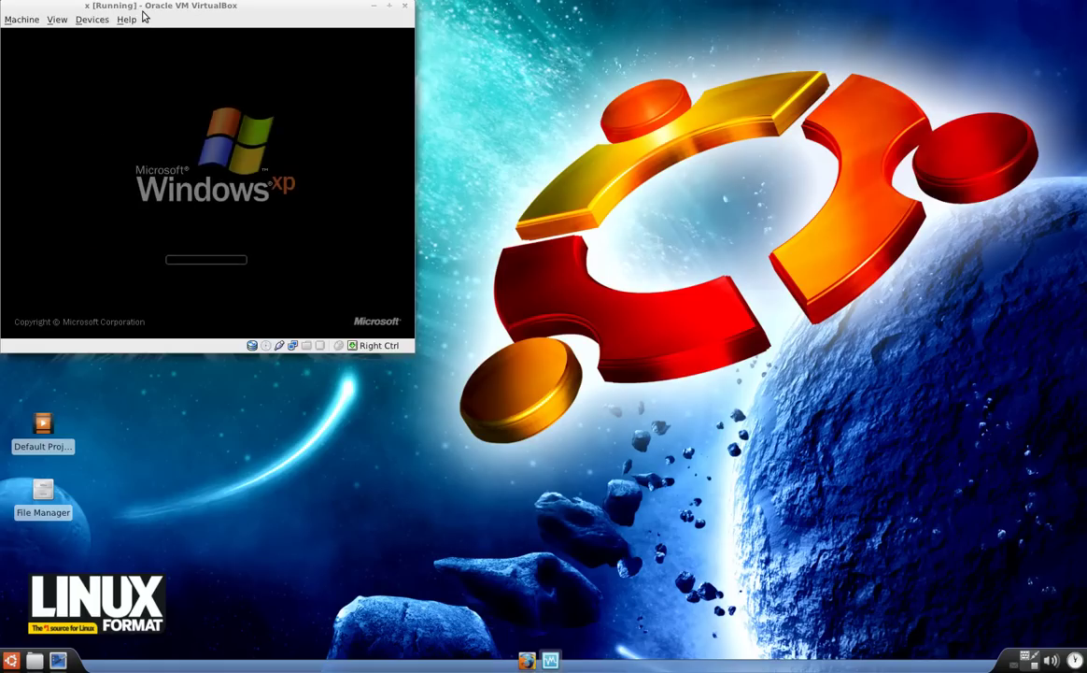
- Maximize the running virtual machine x to view its Windows XP desktop, and minimize it
{"action": "left_click_drag", "start_coordinate": [143, 9], "coordinate": [416, 181]}
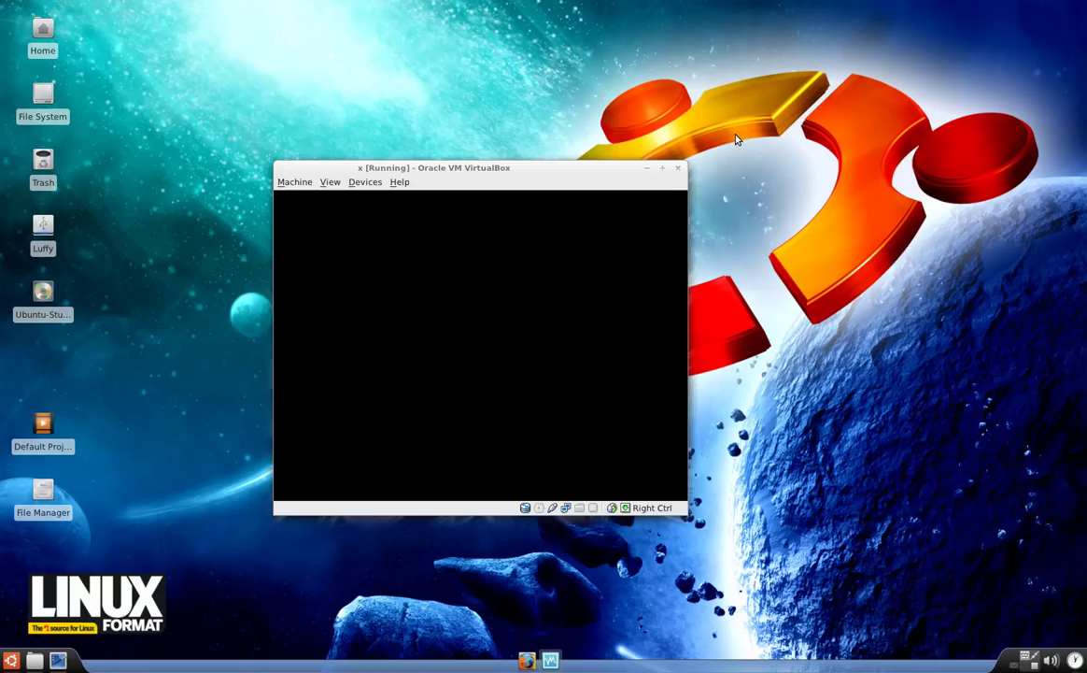
{"action": "left_click", "coordinate": [664, 170]}
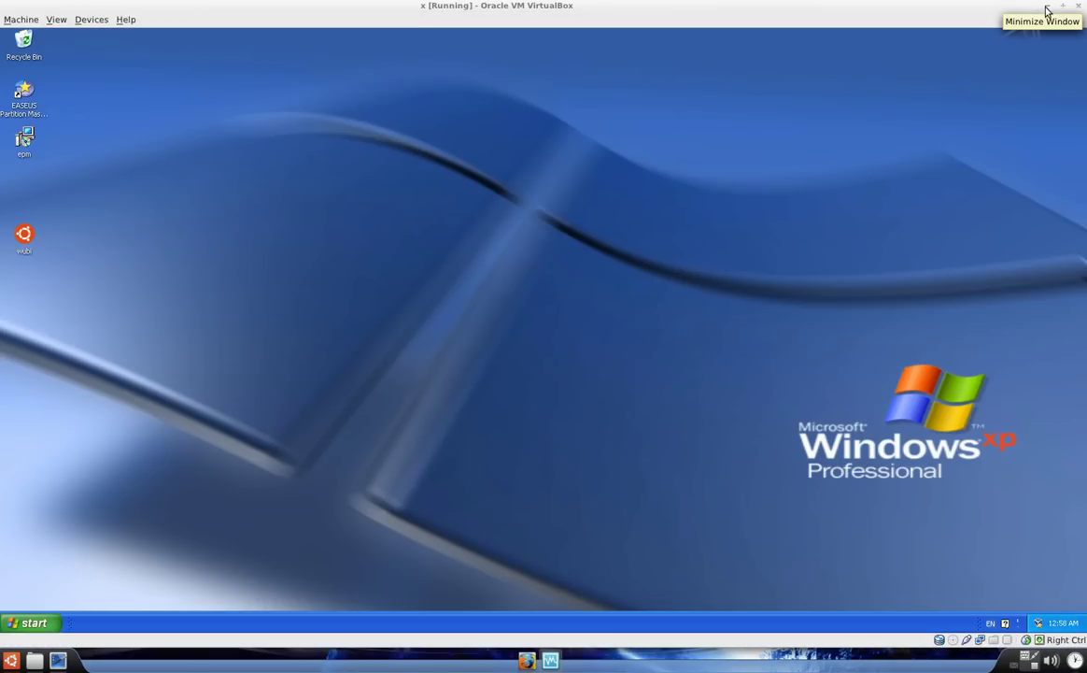
{"action": "left_click", "coordinate": [1047, 10]}
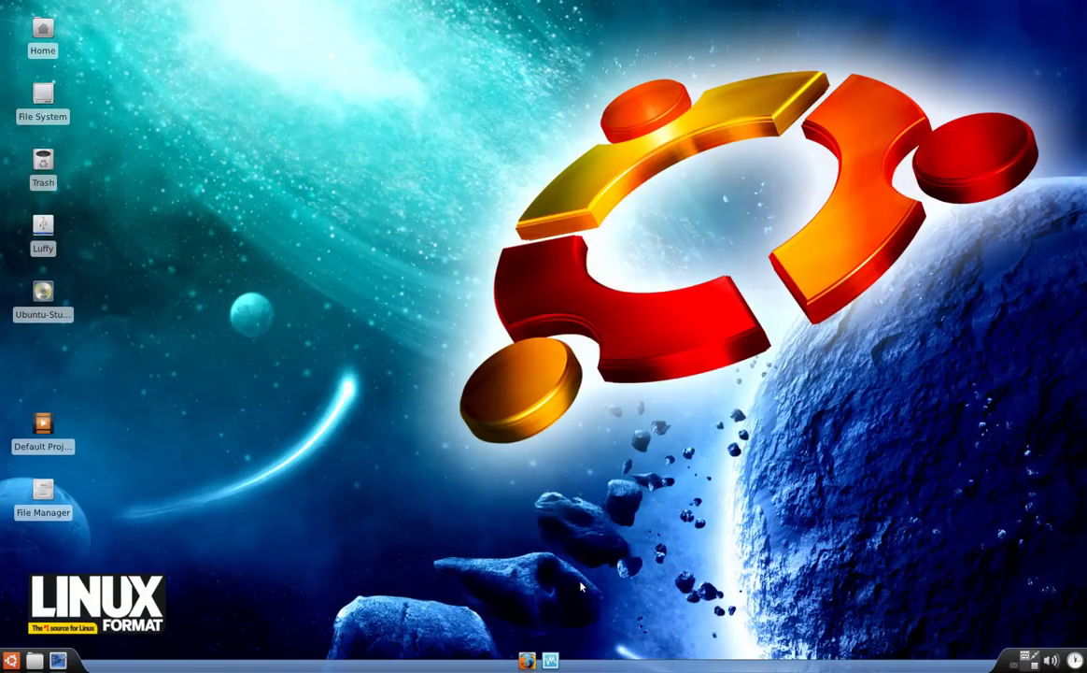
- Close the minimized virtual machine x and power it off
{"action": "right_click", "coordinate": [551, 661]}
{"action": "left_click", "coordinate": [558, 639]}
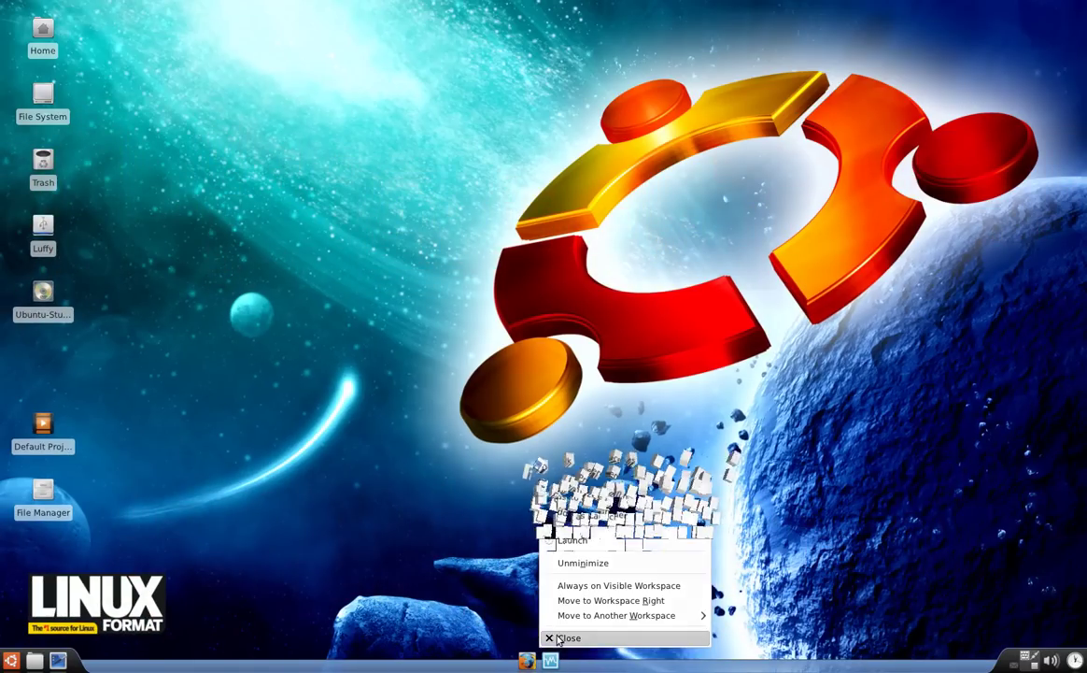
{"action": "left_click", "coordinate": [553, 345]}
{"action": "left_click", "coordinate": [587, 380]}
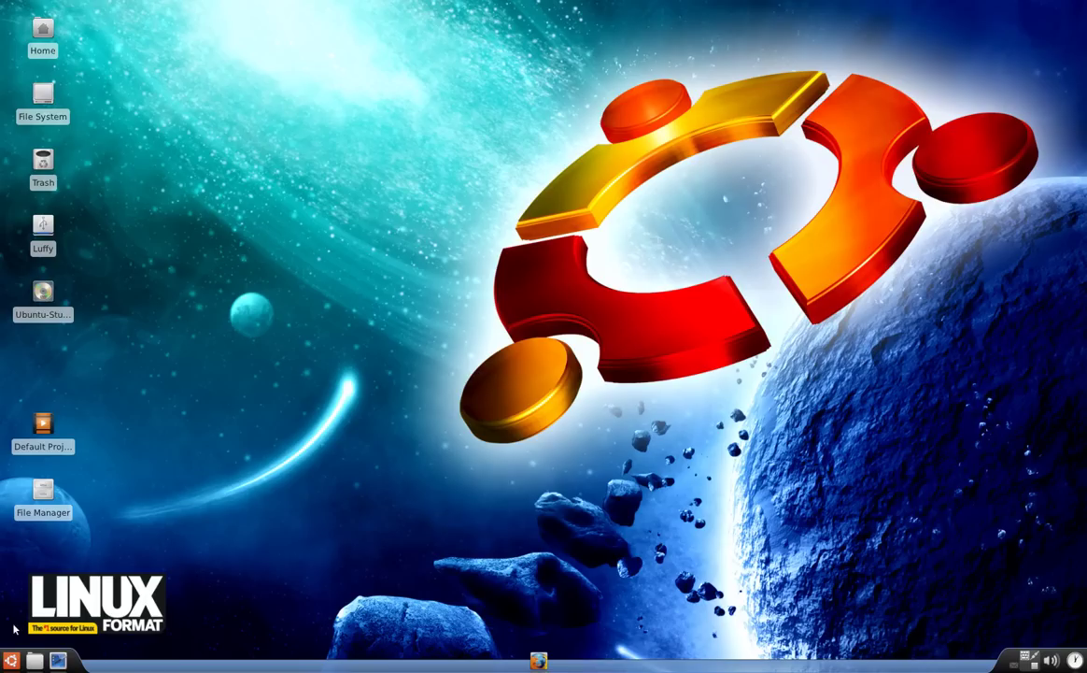
- Switch to Firefox and examine the VirtualBox download page for Linux hosts, including its address and the list of distribution packages
{"action": "left_click", "coordinate": [539, 662]}
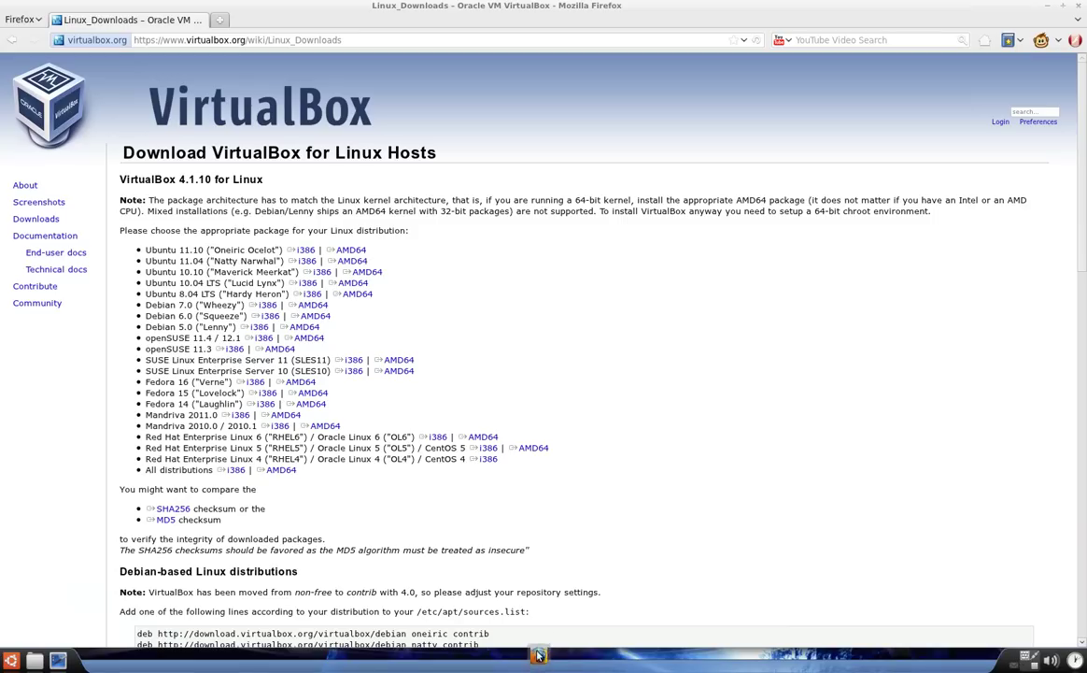
{"action": "left_click", "coordinate": [152, 39]}
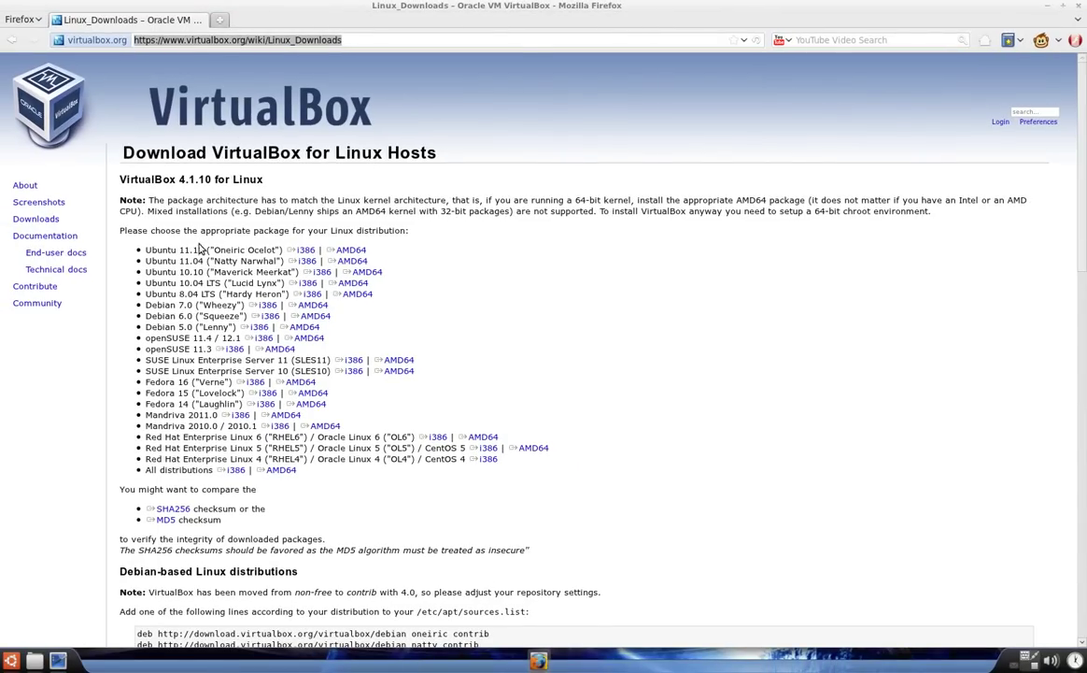
{"action": "left_click_drag", "start_coordinate": [154, 233], "coordinate": [163, 282]}
{"action": "left_click", "coordinate": [164, 280]}
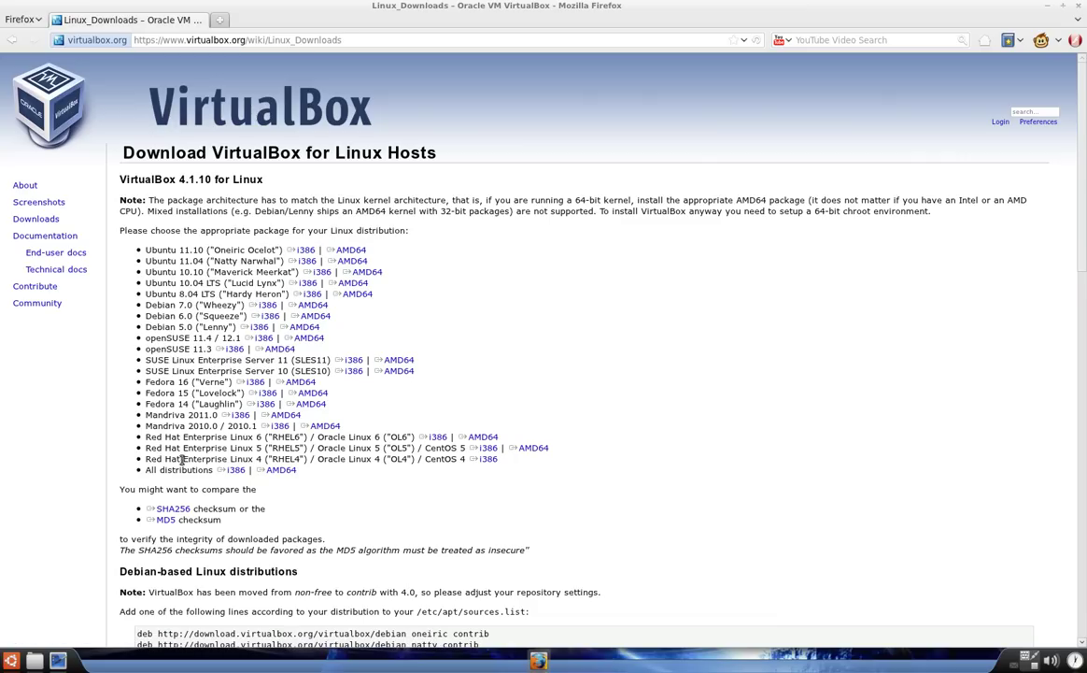
{"action": "left_click_drag", "start_coordinate": [169, 250], "coordinate": [155, 269]}
{"action": "left_click", "coordinate": [159, 269]}
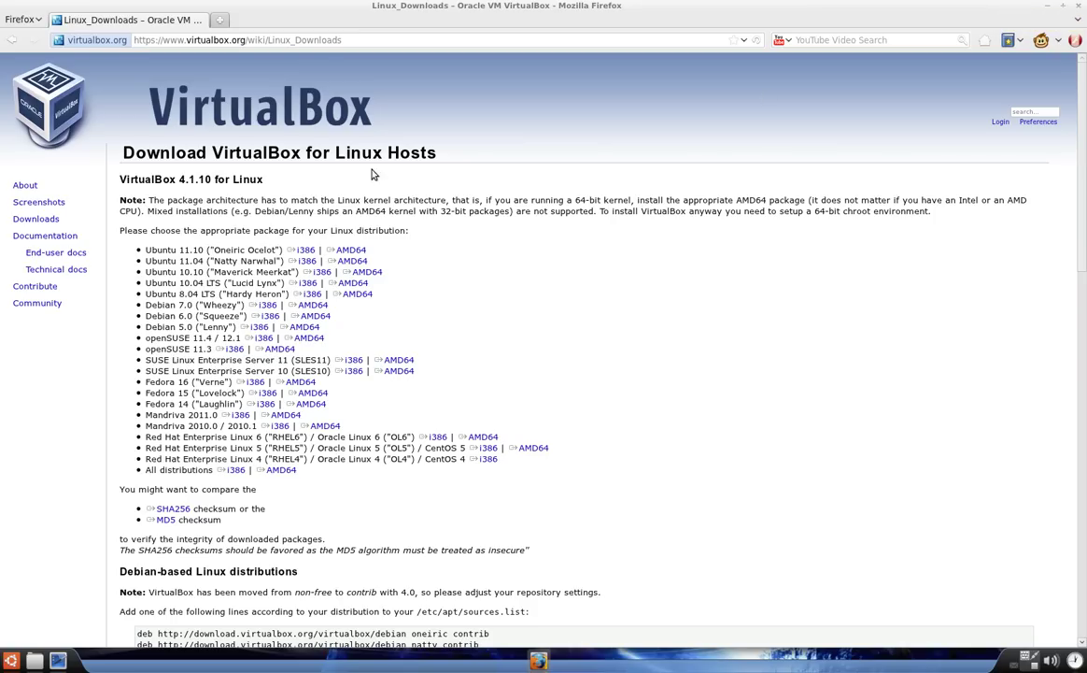
{"action": "left_click", "coordinate": [1048, 7]}
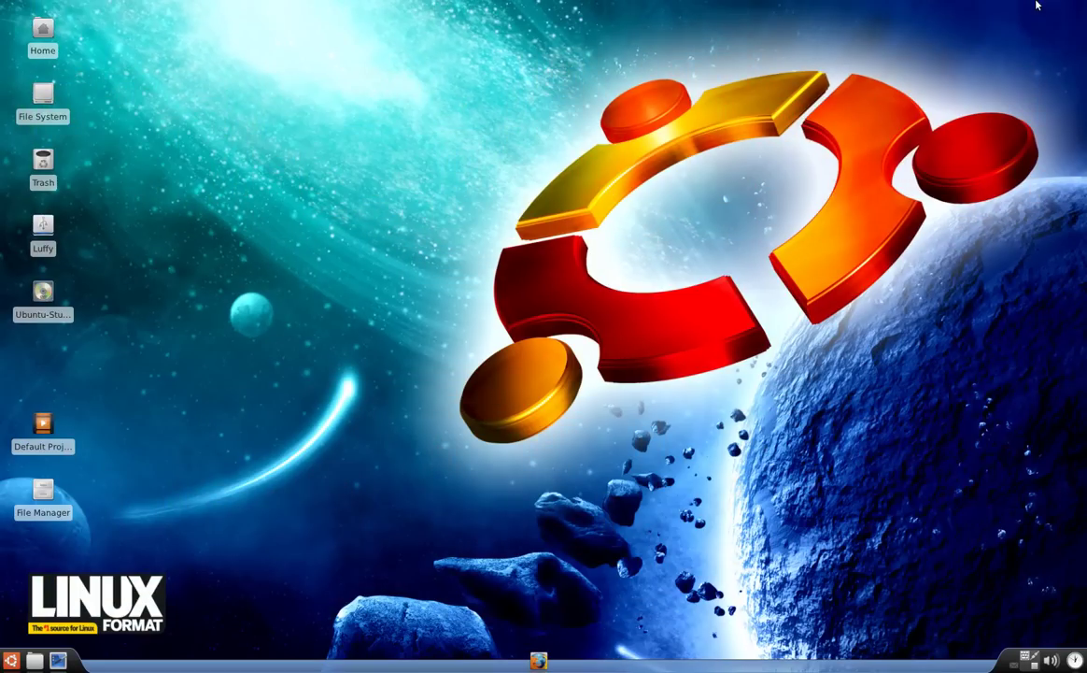
- Launch Oracle VM VirtualBox and dismiss the notice shown at startup
{"action": "left_click", "coordinate": [10, 661]}
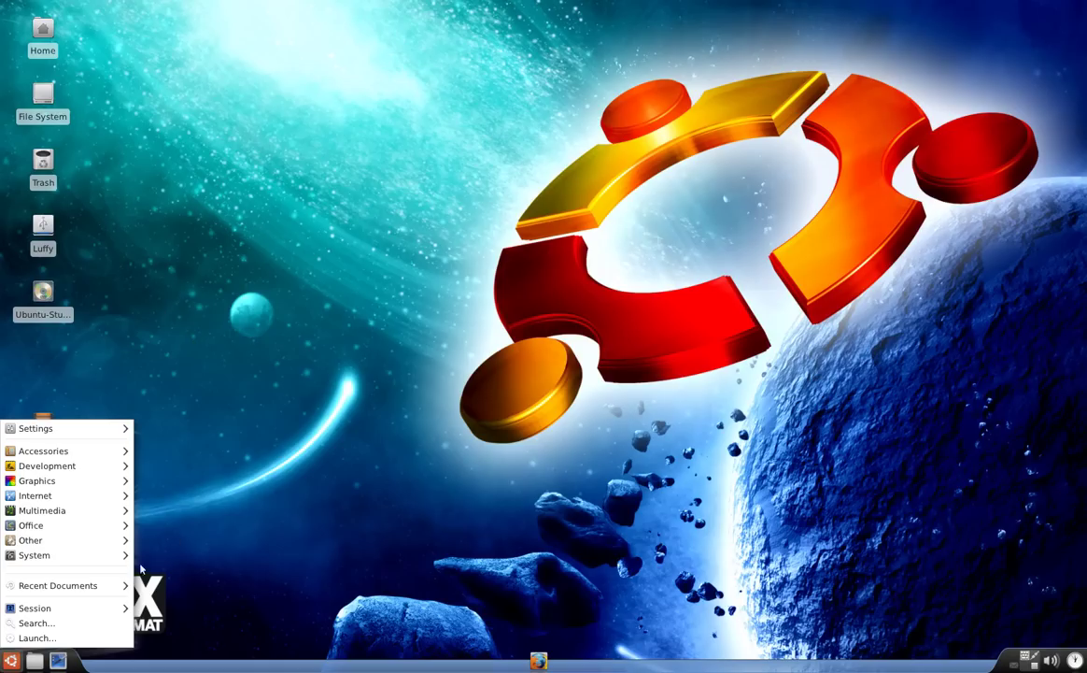
{"action": "mouse_move", "coordinate": [94, 558]}
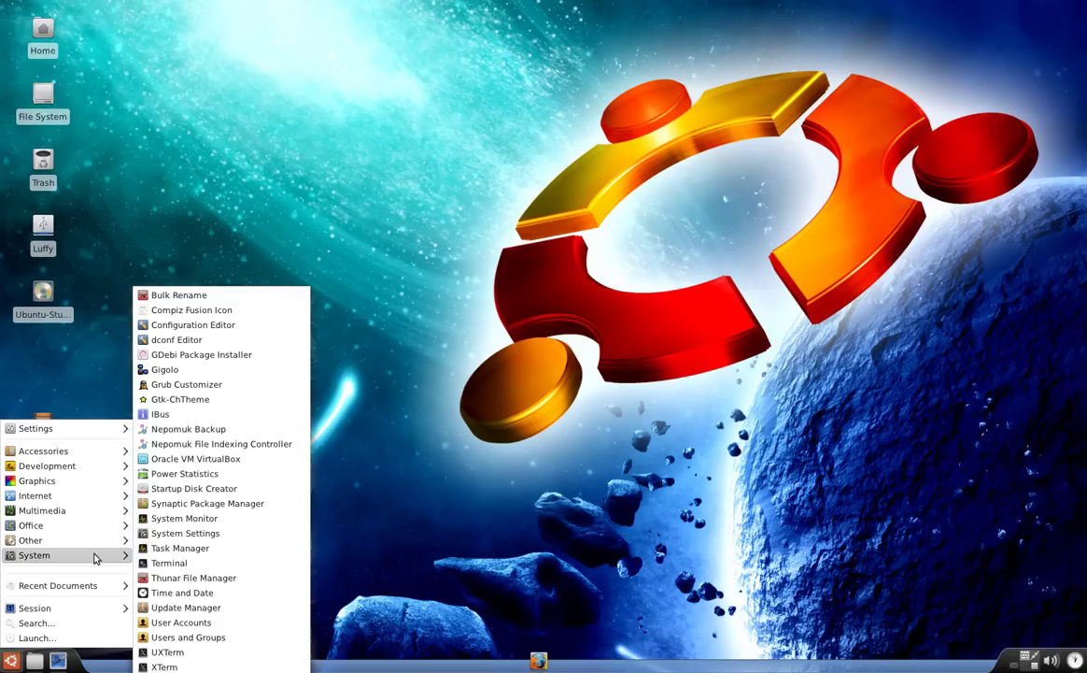
{"action": "left_click", "coordinate": [190, 460]}
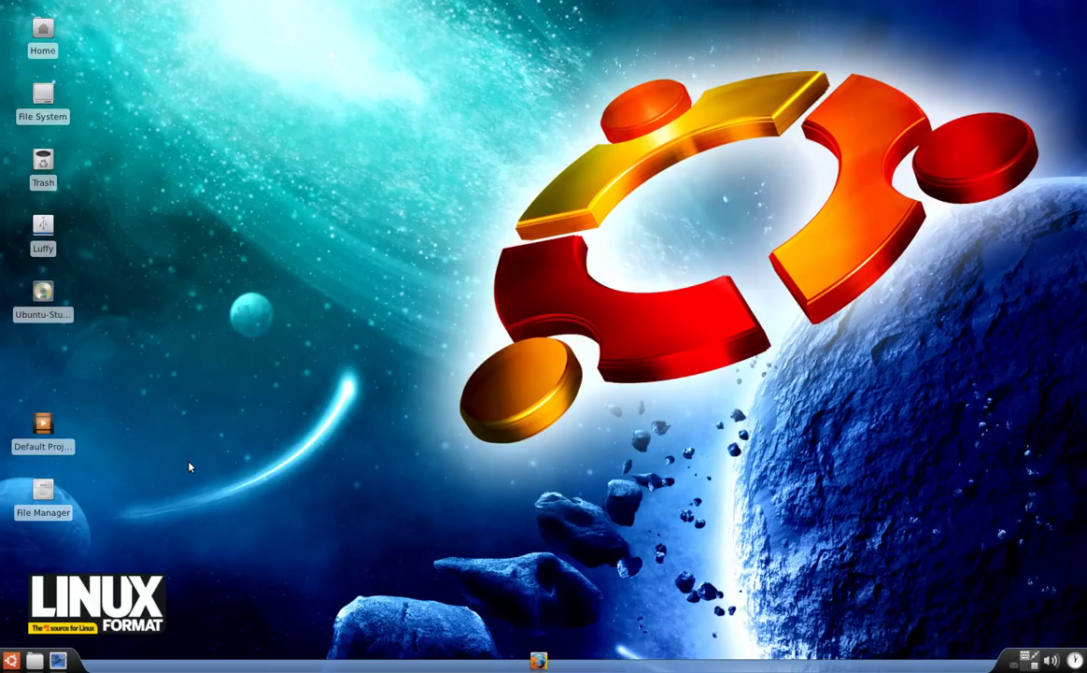
{"action": "left_click_drag", "start_coordinate": [132, 89], "coordinate": [523, 111]}
{"action": "left_click", "coordinate": [254, 296]}
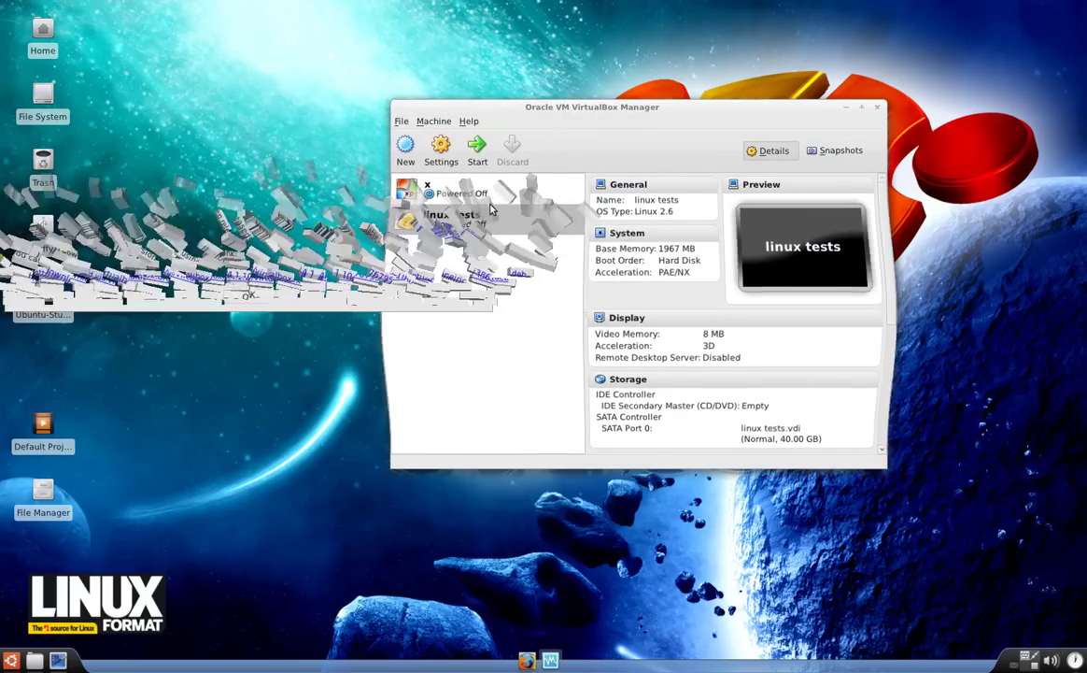
- View the details of the existing virtual machines x and linux tests
{"action": "left_click", "coordinate": [427, 188]}
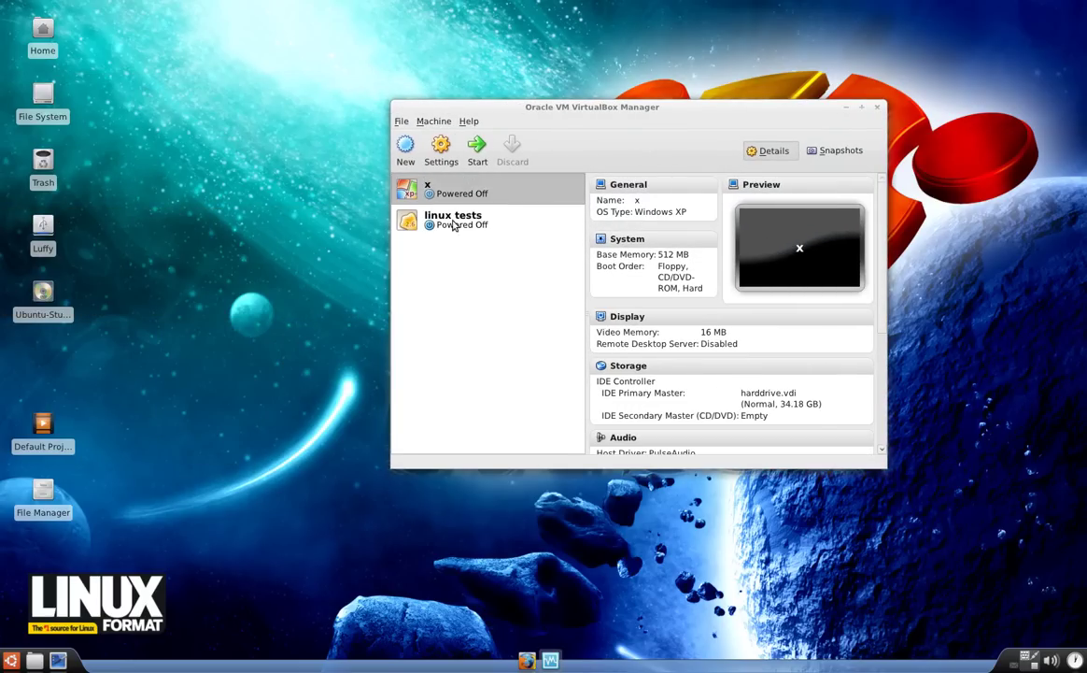
{"action": "left_click", "coordinate": [453, 225]}
{"action": "left_click_drag", "start_coordinate": [456, 99], "coordinate": [401, 85]}
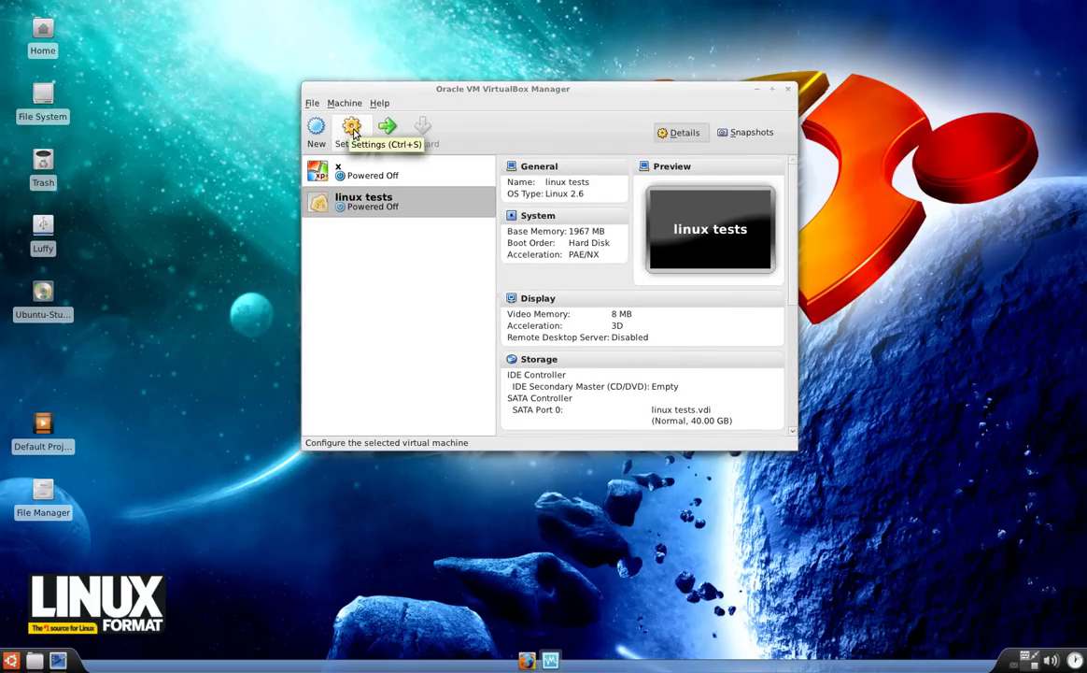
- Start a new virtual machine named "my windows" with Microsoft Windows as operating system and Windows XP as version
{"action": "left_click", "coordinate": [316, 135]}
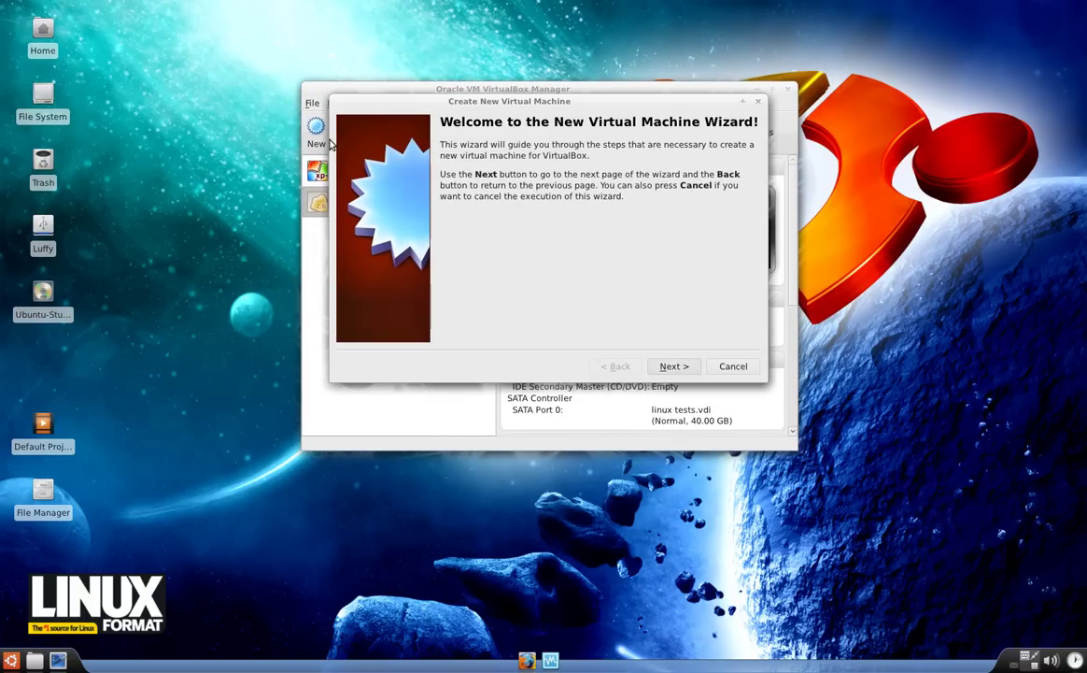
{"action": "left_click", "coordinate": [674, 366]}
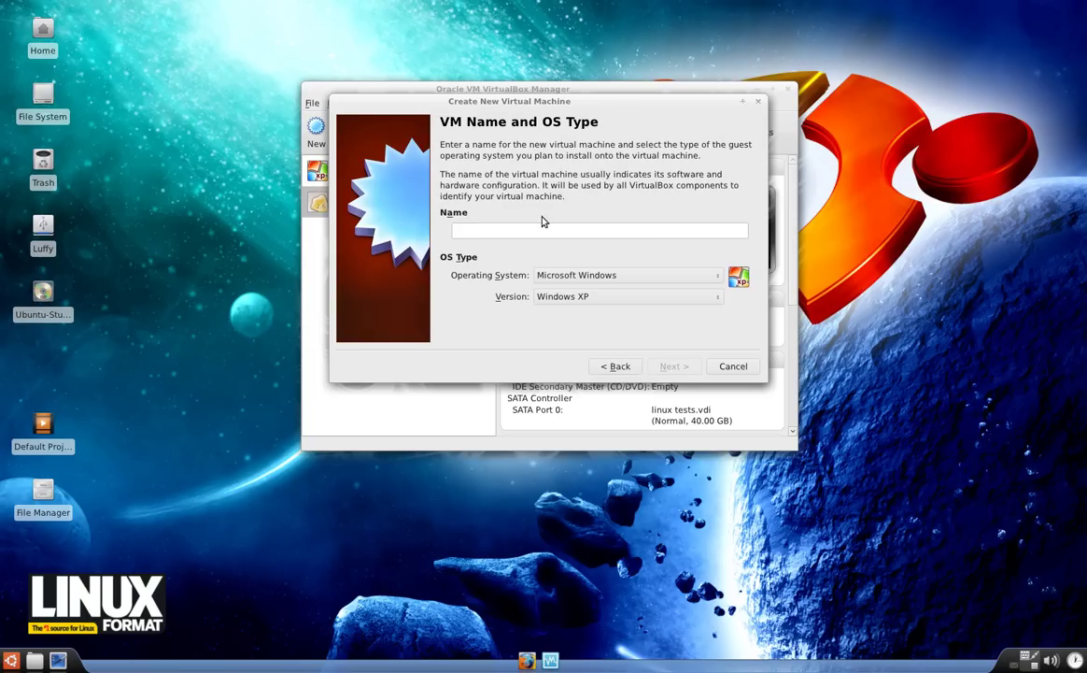
{"action": "type", "text": "my windows"}
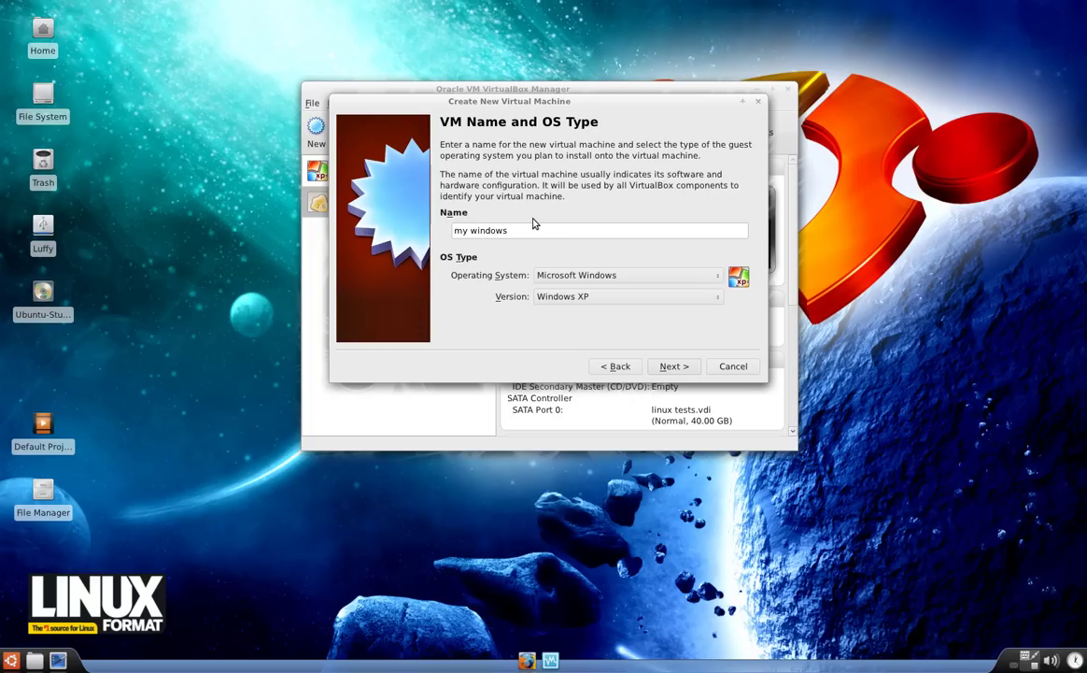
{"action": "left_click", "coordinate": [674, 368]}
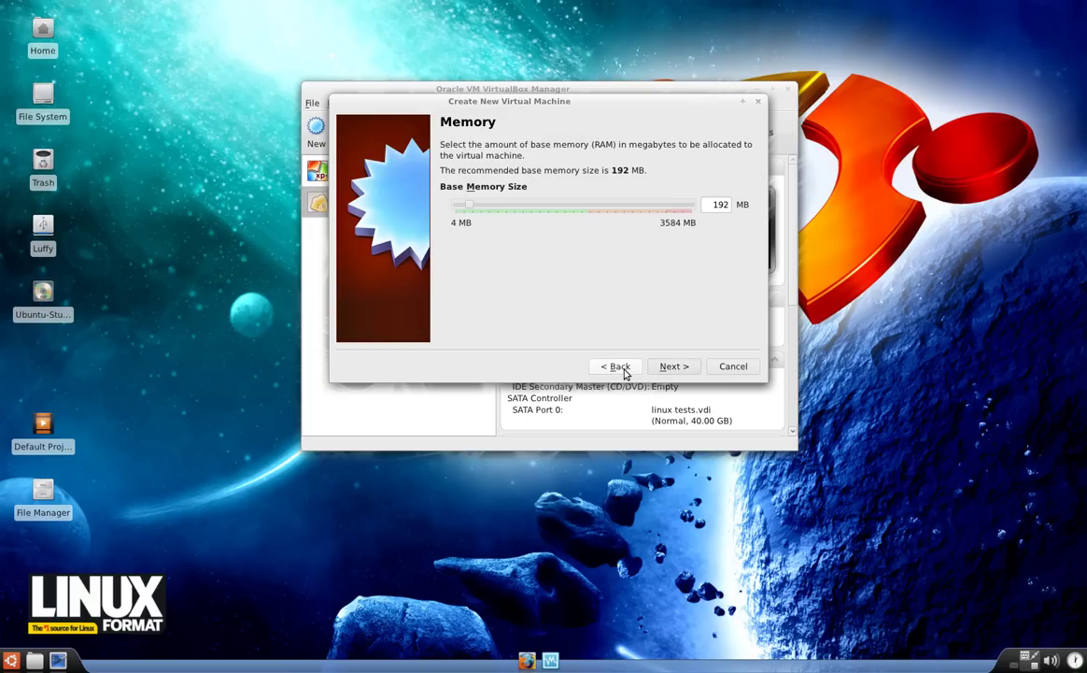
- Set the new virtual machine's base memory size to 512 MB
{"action": "double_click", "coordinate": [720, 204]}
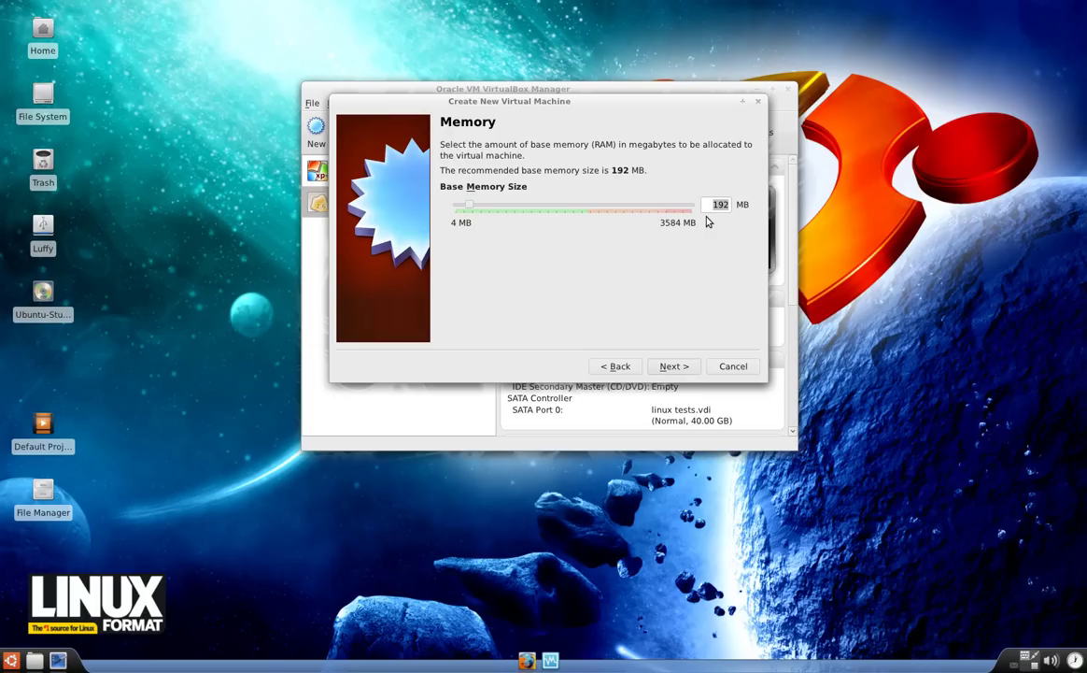
{"action": "type", "text": "512"}
{"action": "left_click", "coordinate": [665, 365]}
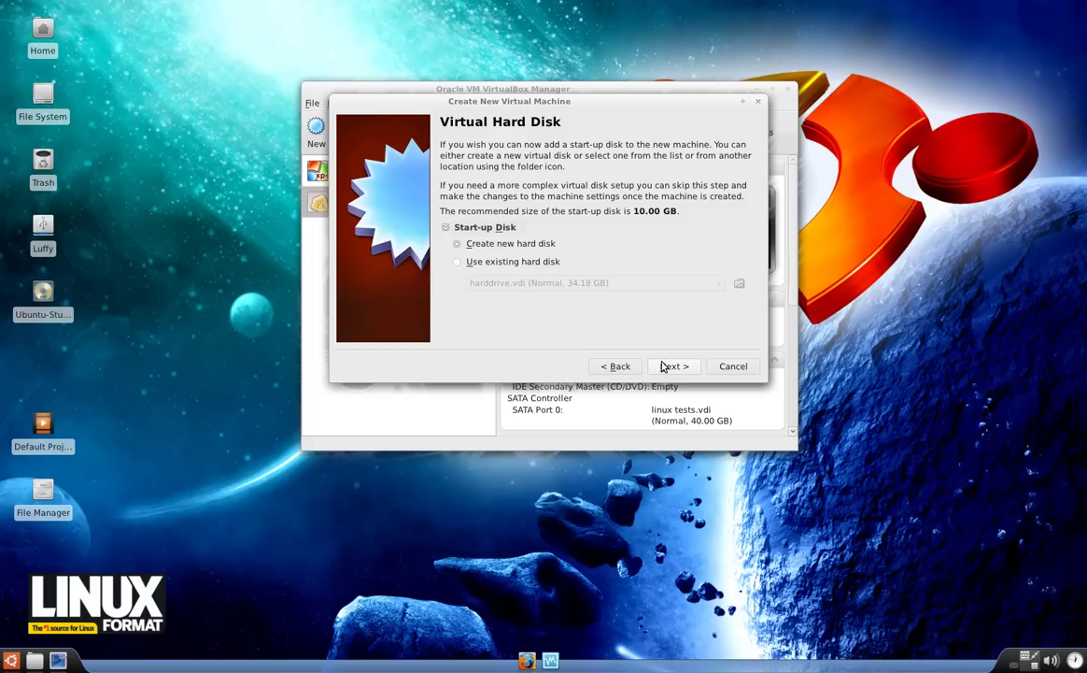
- Choose to create a new start-up hard disk as a dynamically allocated VDI (VirtualBox Disk Image)
{"action": "left_click", "coordinate": [484, 263]}
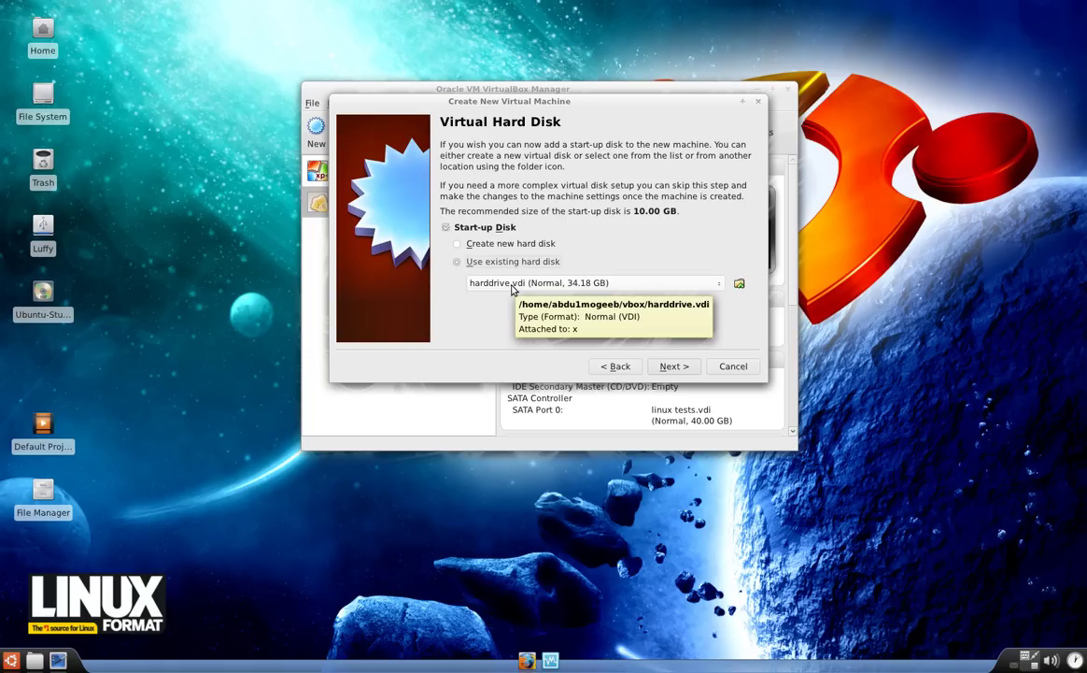
{"action": "left_click", "coordinate": [458, 244]}
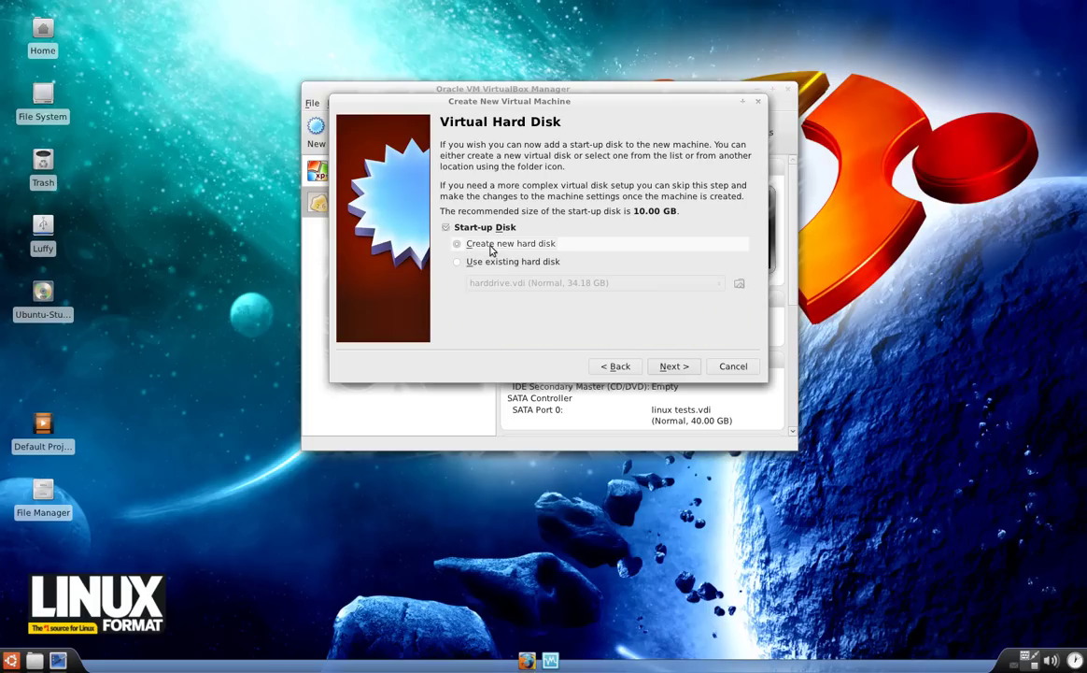
{"action": "left_click", "coordinate": [681, 370]}
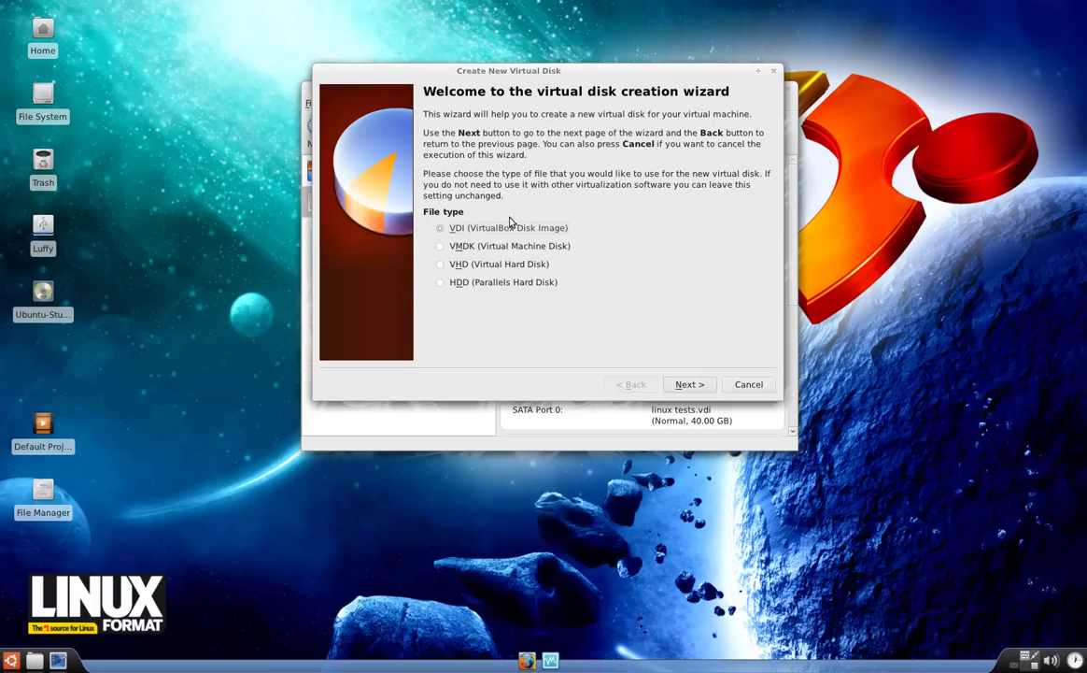
{"action": "left_click", "coordinate": [689, 385]}
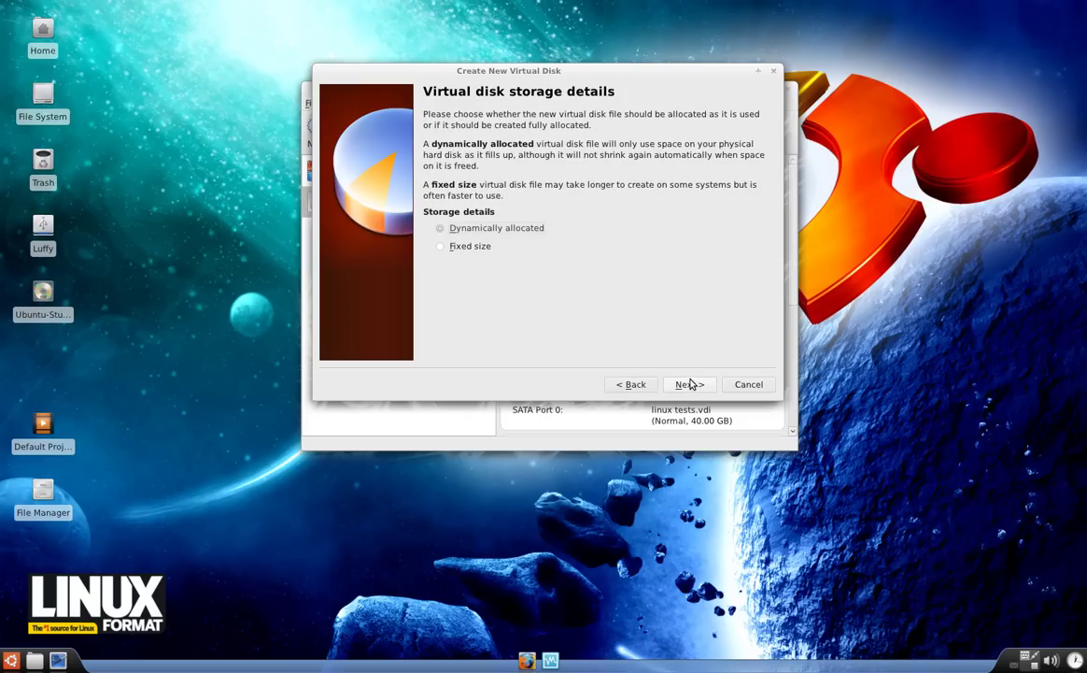
{"action": "left_click", "coordinate": [690, 385]}
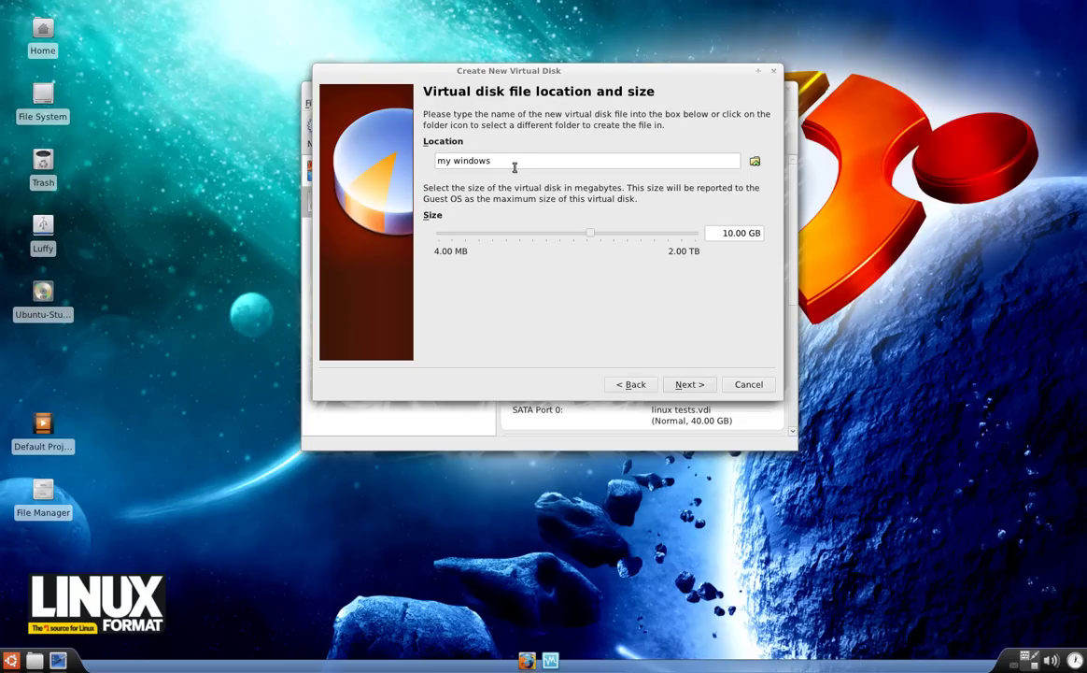
- Set the virtual disk size to 20.00 GB and create both the disk and the virtual machine
{"action": "left_click", "coordinate": [732, 233]}
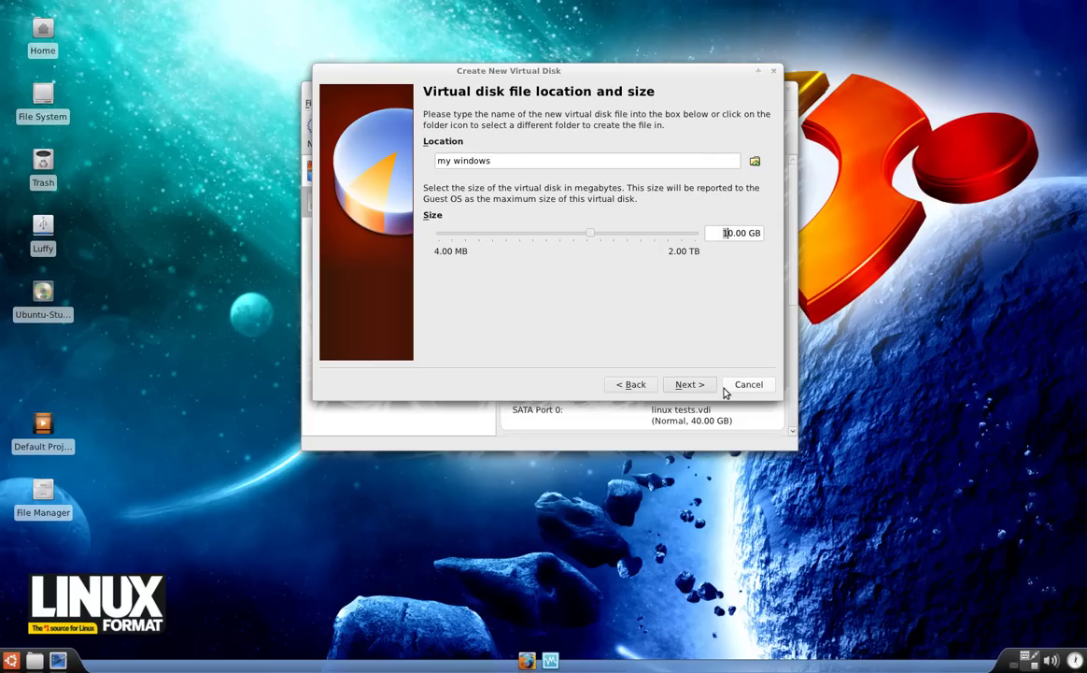
{"action": "key", "text": "Delete"}
{"action": "type", "text": "2"}
{"action": "left_click", "coordinate": [689, 384]}
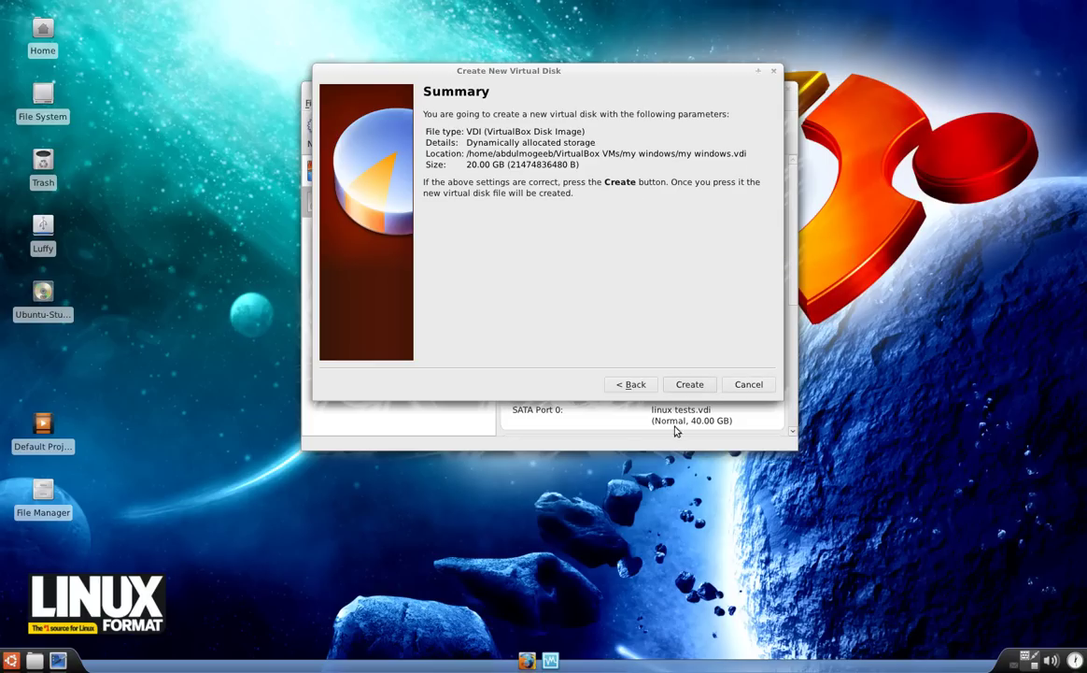
{"action": "left_click", "coordinate": [706, 383]}
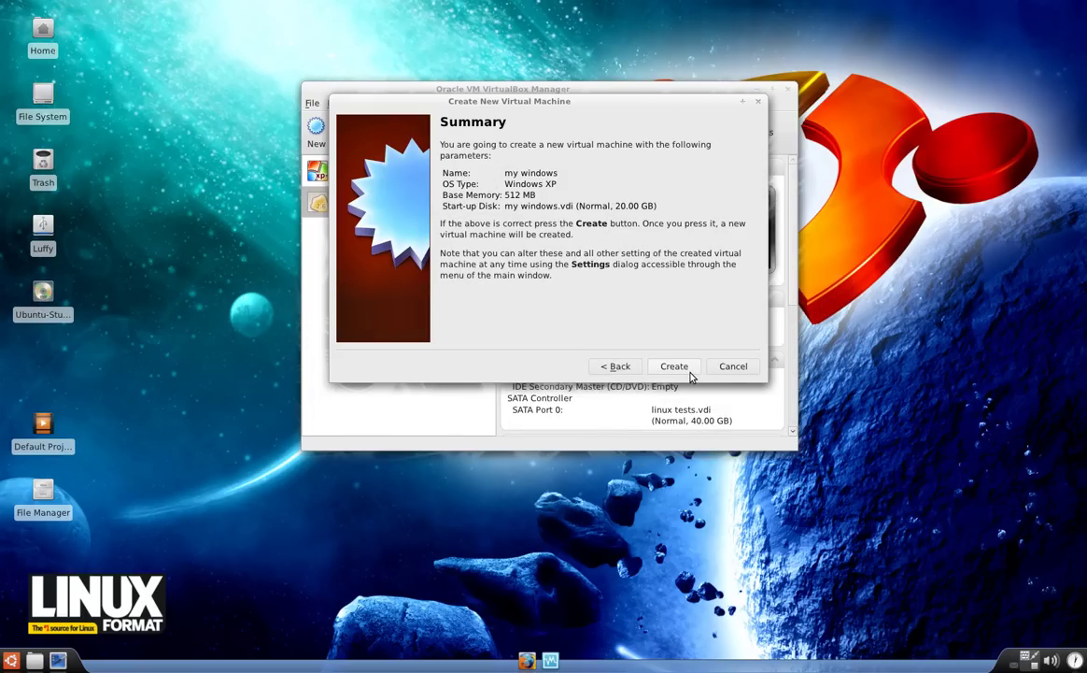
{"action": "left_click", "coordinate": [674, 366]}
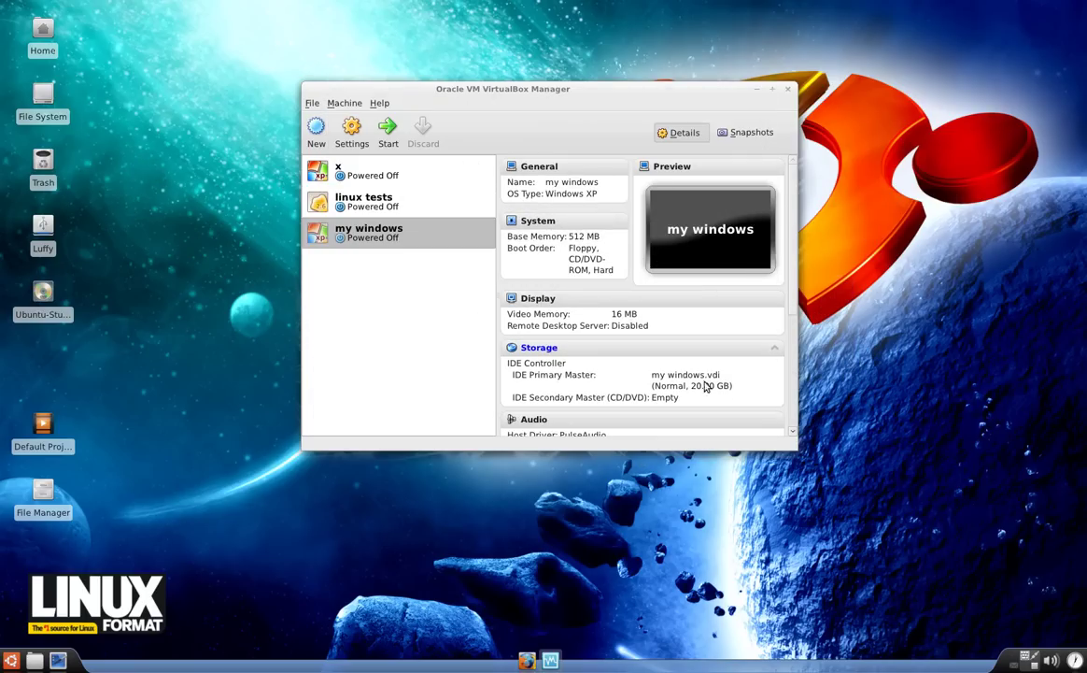
- In the storage settings of "my windows", attach Host Drive ATAPI iHAS322 8 (sr0) to the empty CD/DVD drive and save the settings
{"action": "left_click", "coordinate": [356, 131]}
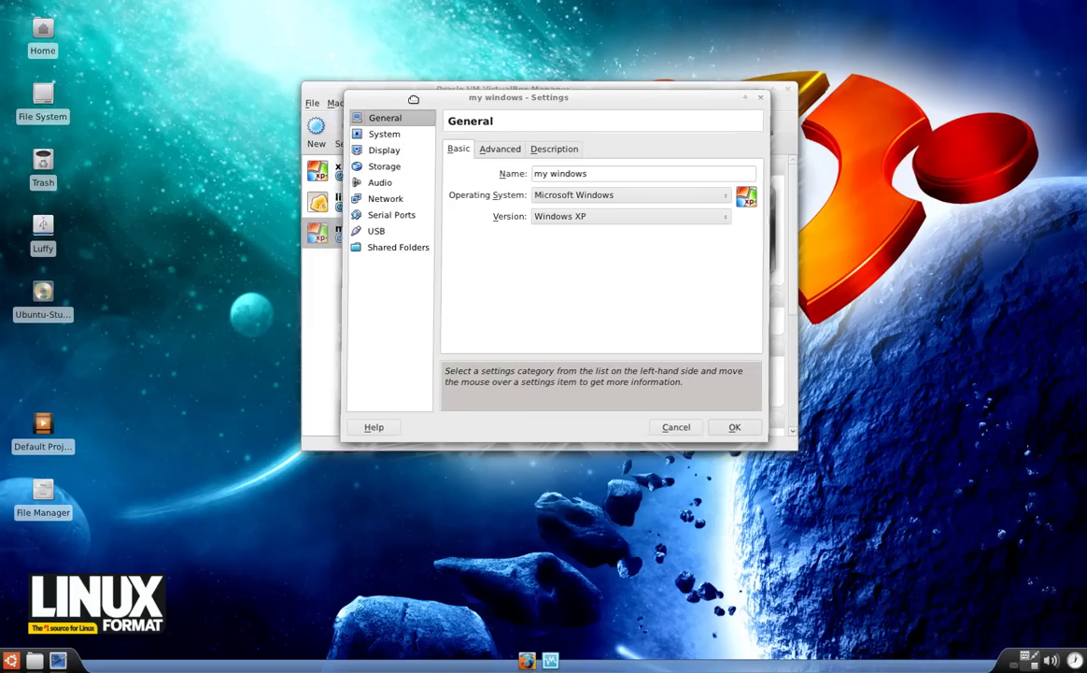
{"action": "left_click", "coordinate": [400, 169]}
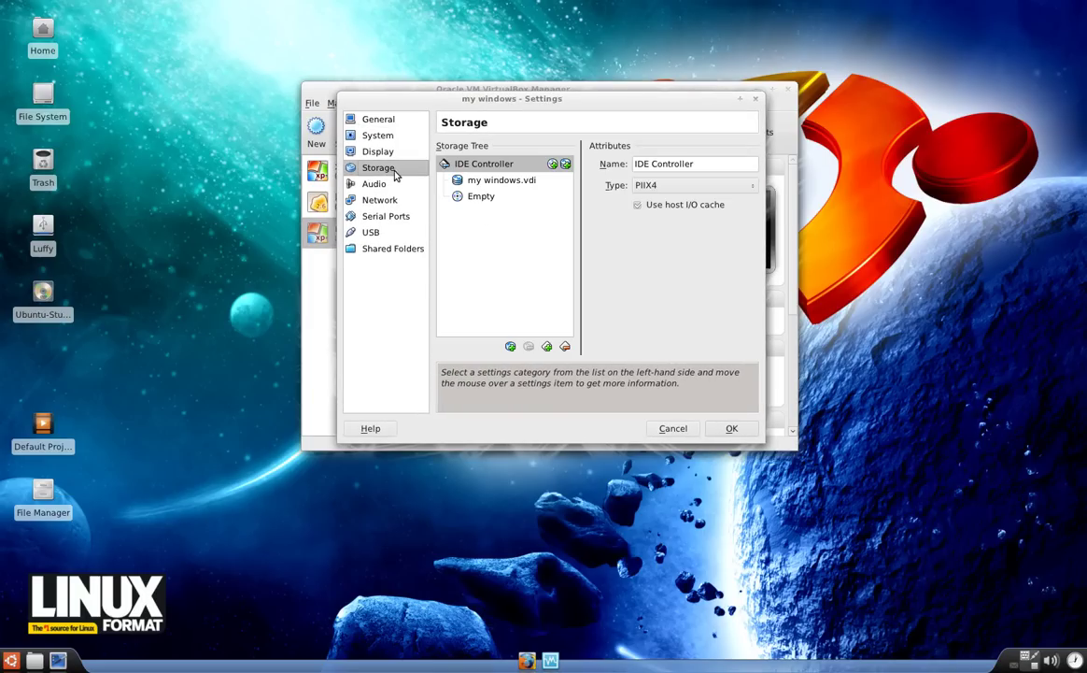
{"action": "left_click", "coordinate": [475, 200]}
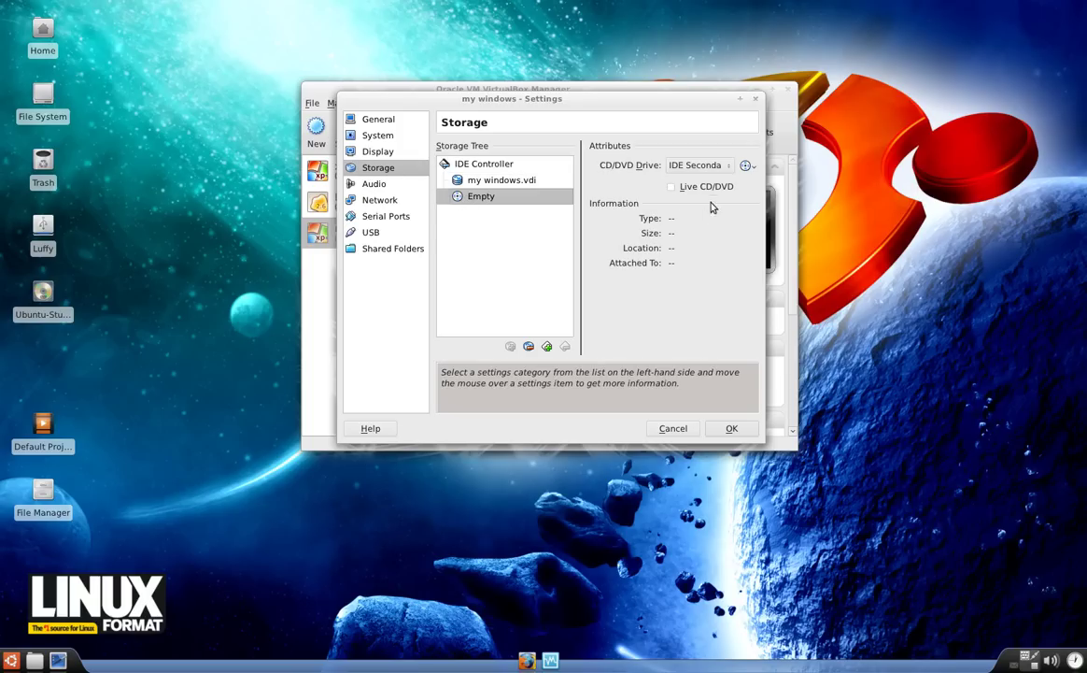
{"action": "left_click", "coordinate": [708, 165]}
{"action": "left_click", "coordinate": [712, 165]}
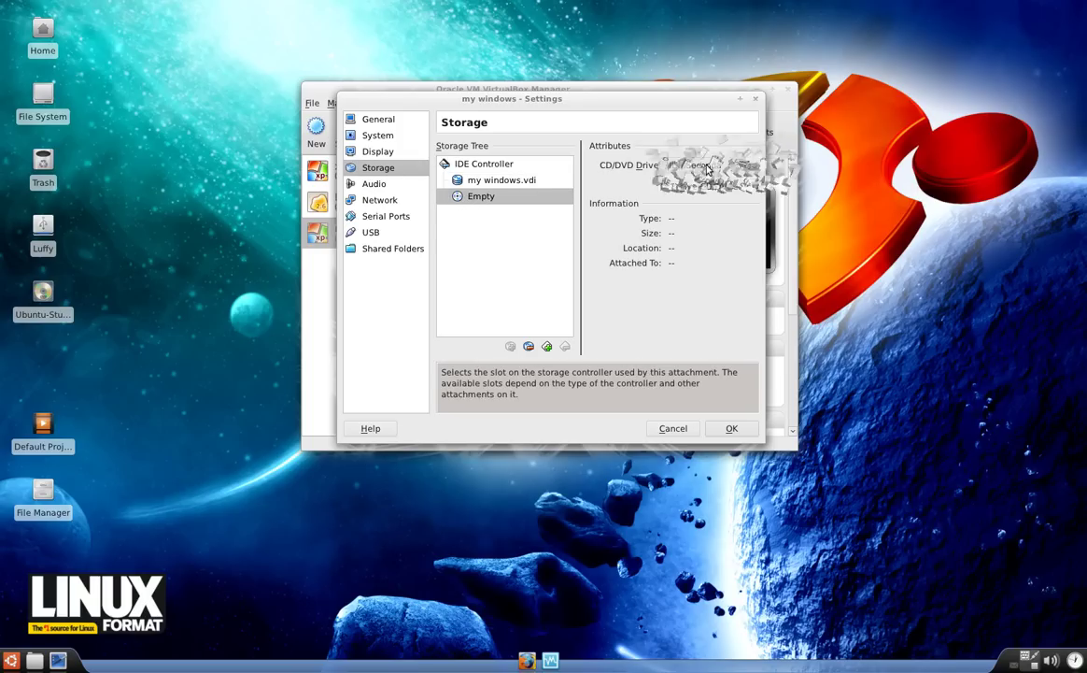
{"action": "left_click", "coordinate": [748, 166]}
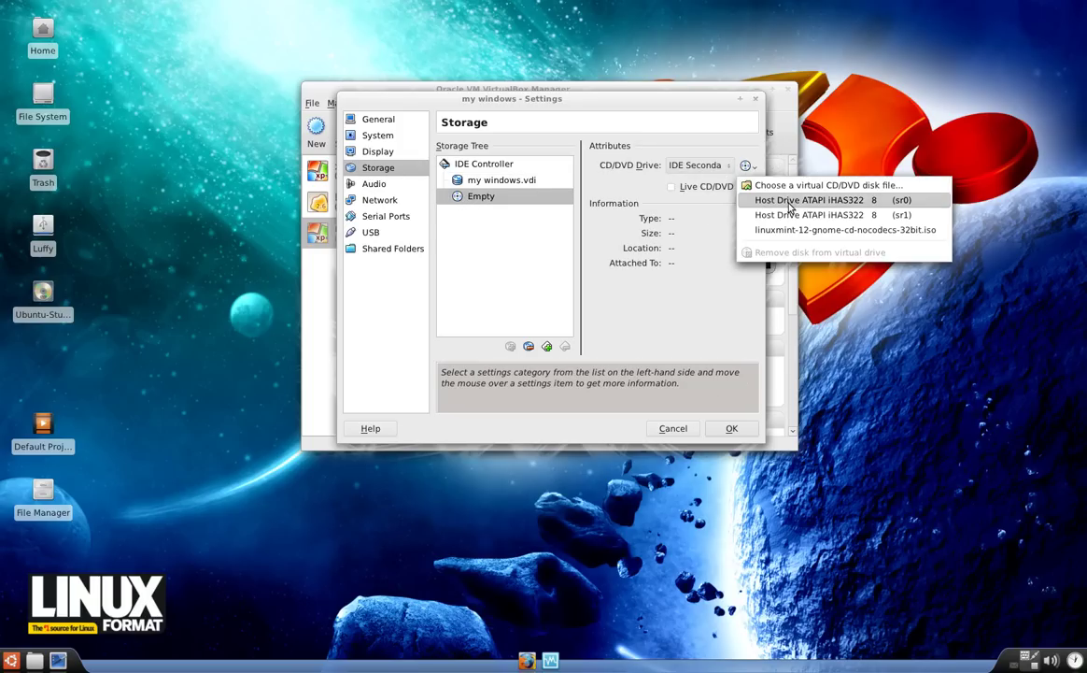
{"action": "left_click", "coordinate": [885, 205]}
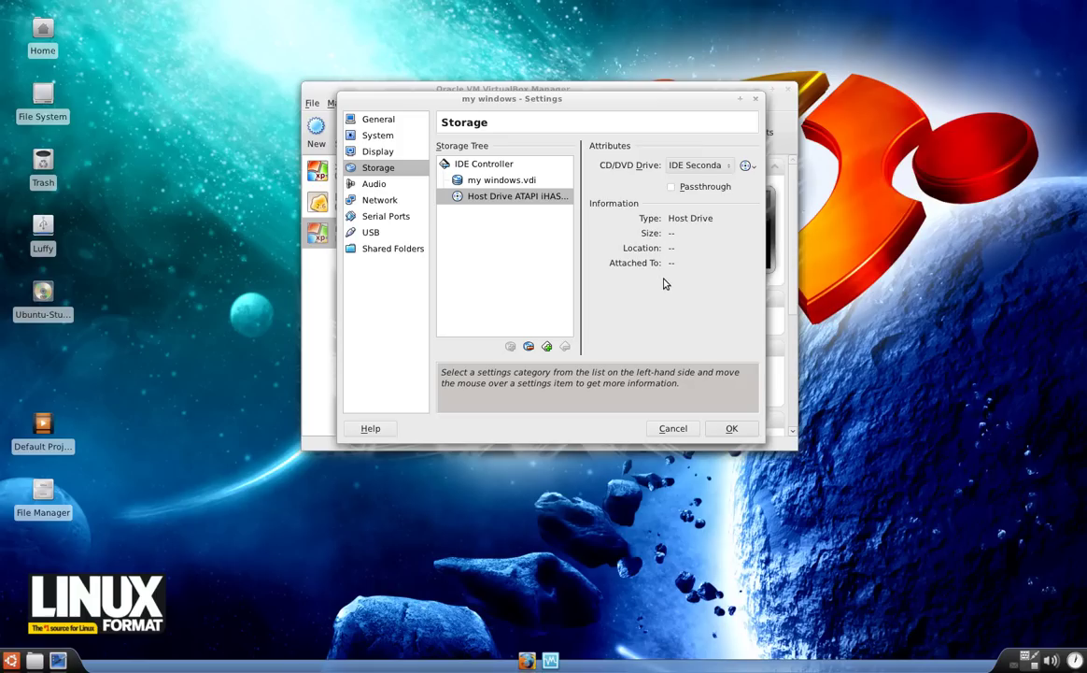
{"action": "left_click", "coordinate": [749, 430]}
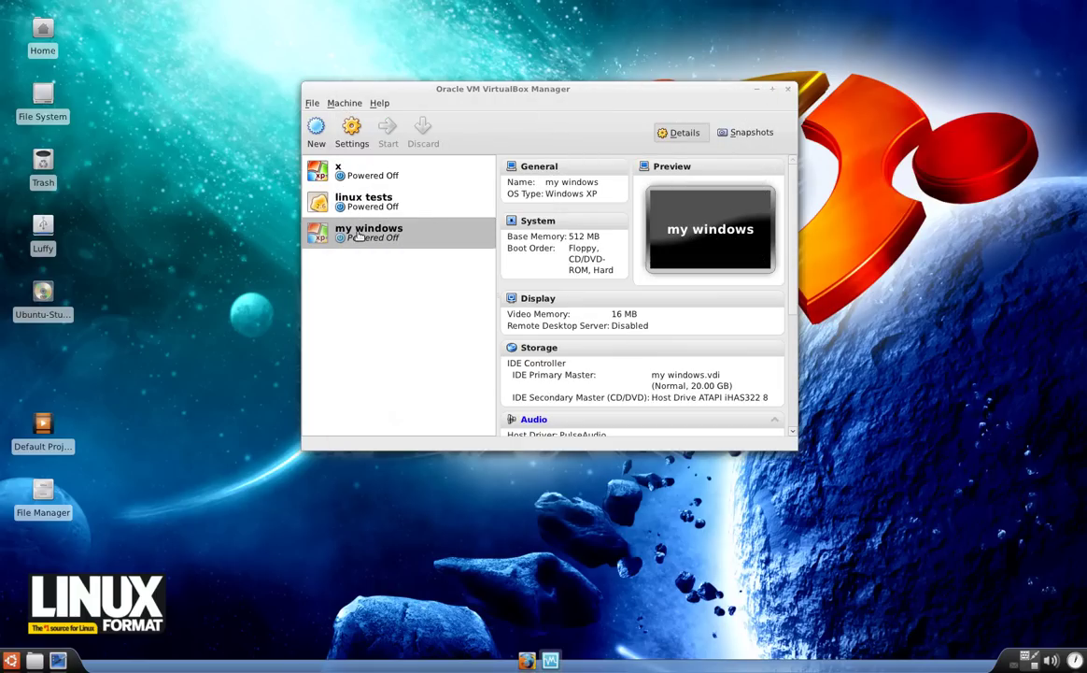
- Start the "my windows" virtual machine and boot it from CD-ROM through the temporary boot device selection
{"action": "left_click", "coordinate": [388, 135]}
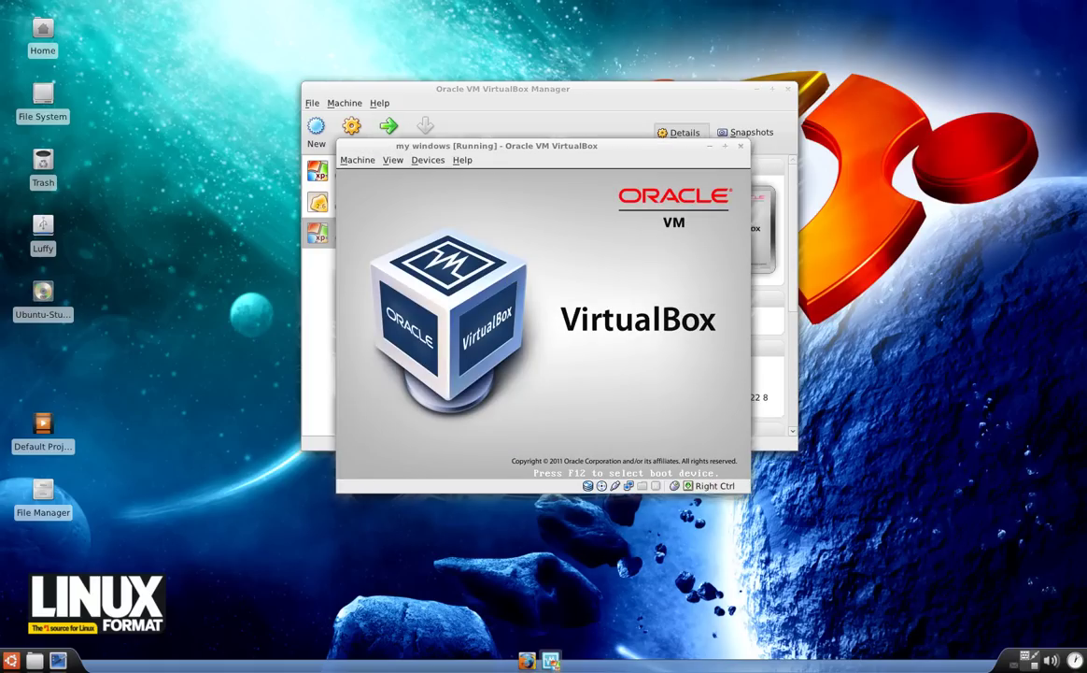
{"action": "key", "text": "F12"}
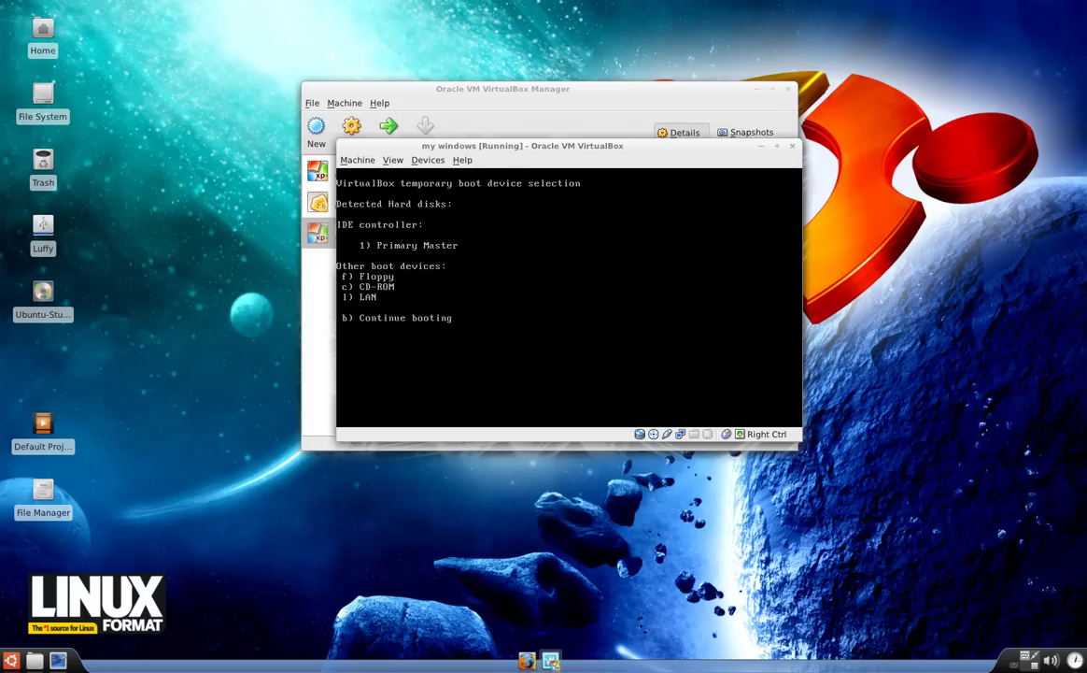
{"action": "key", "text": "Control_R"}
{"action": "key", "text": "c"}
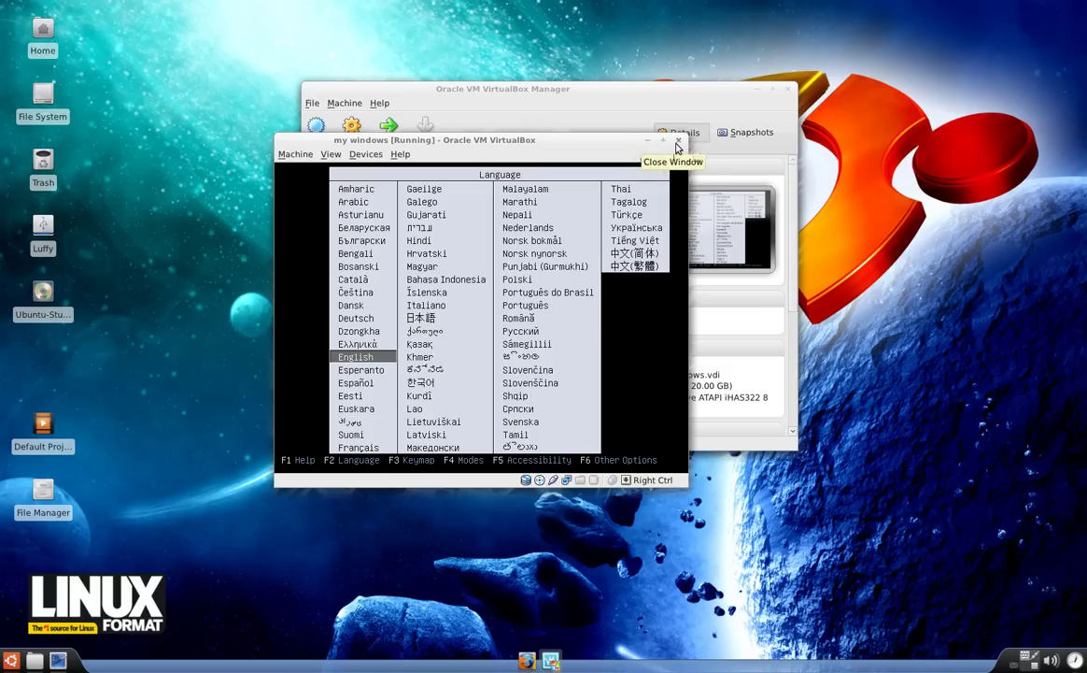
- Close the running "my windows" virtual machine and power it off
{"action": "left_click", "coordinate": [677, 142]}
{"action": "left_click", "coordinate": [537, 358]}
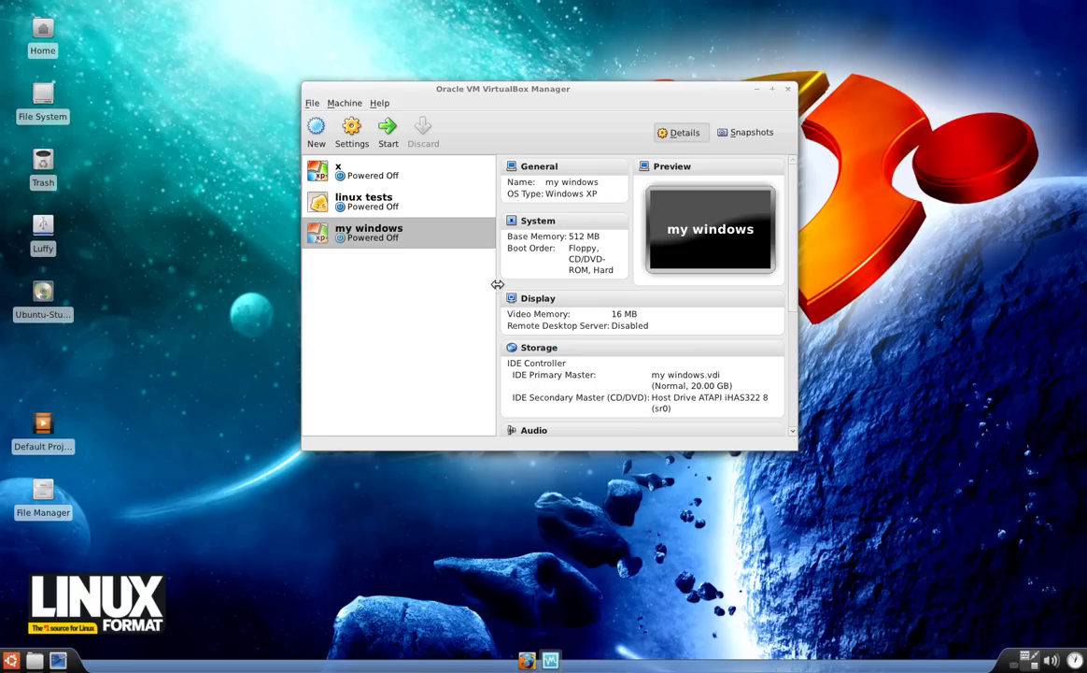
{"action": "left_click_drag", "start_coordinate": [835, 355], "coordinate": [1032, 665]}
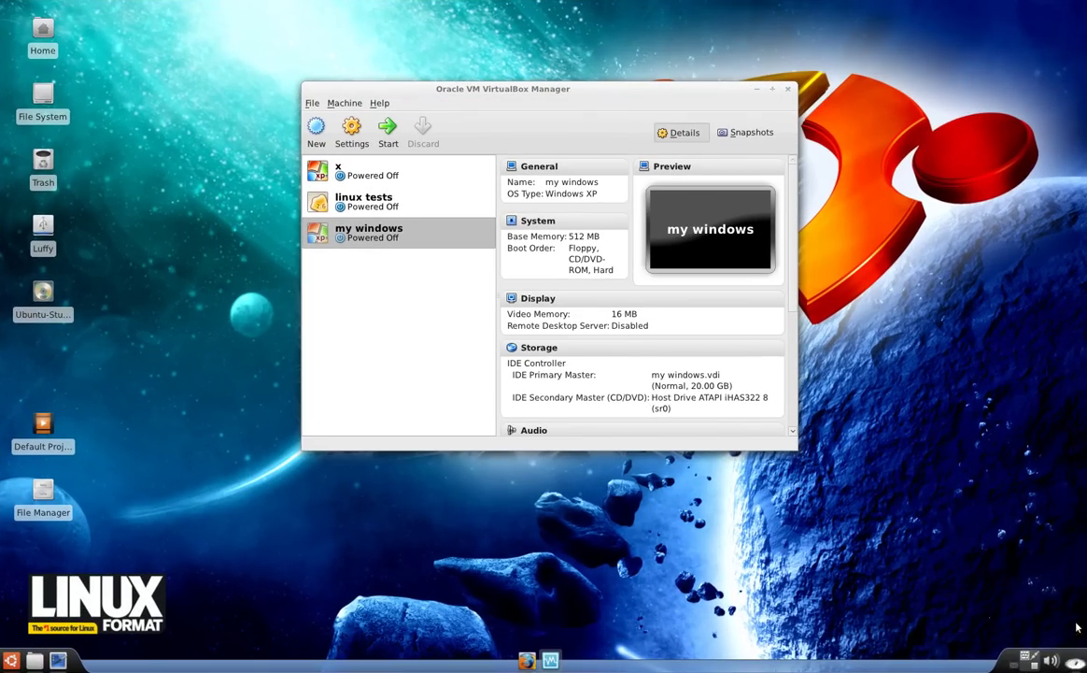